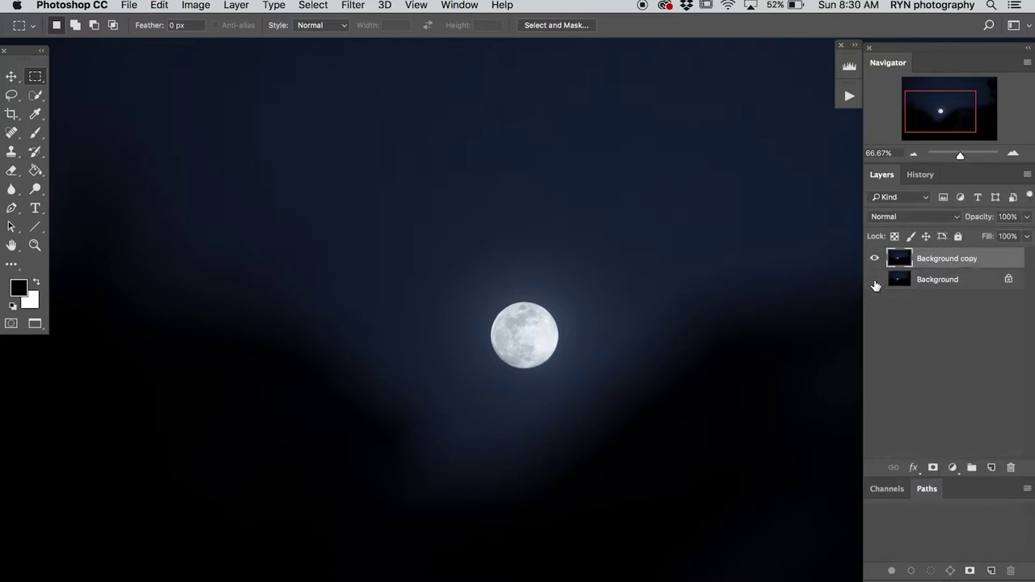
- Crop the moon photo to a small square around the moon, then marquee a sky patch above it
left_click_drag(466, 272, 585, 395)
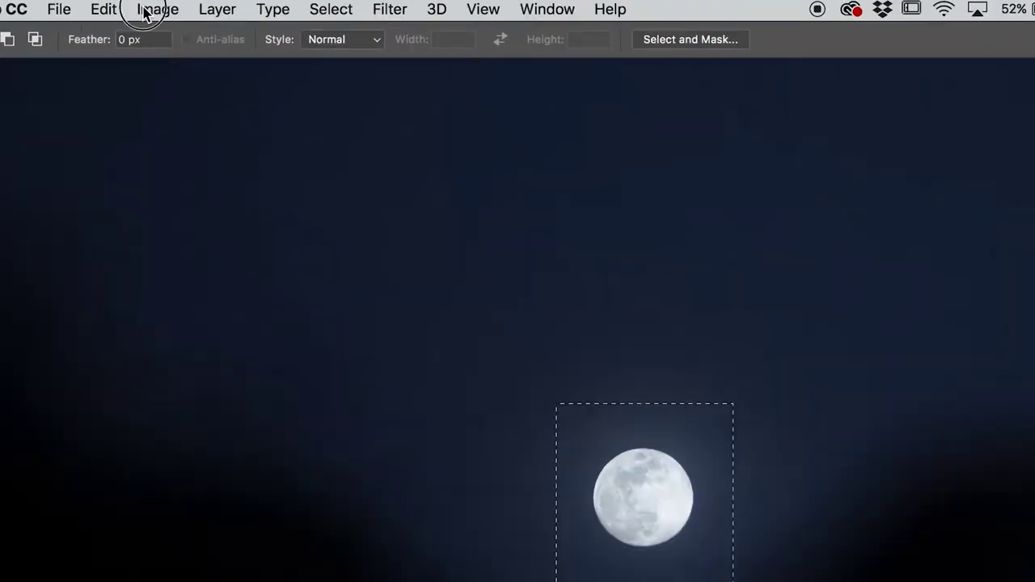
left_click(196, 5)
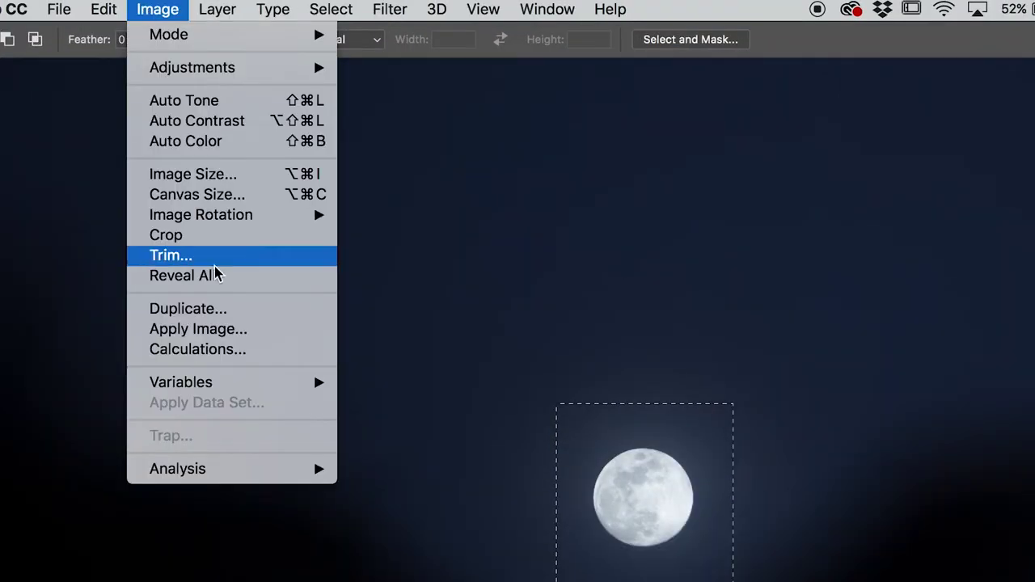
left_click(242, 165)
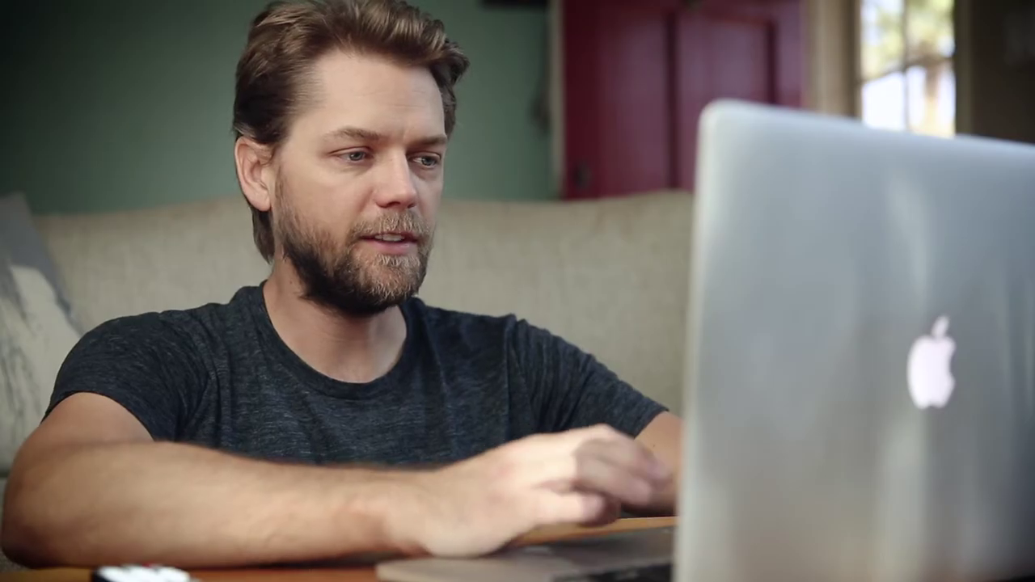
left_click_drag(481, 286, 550, 301)
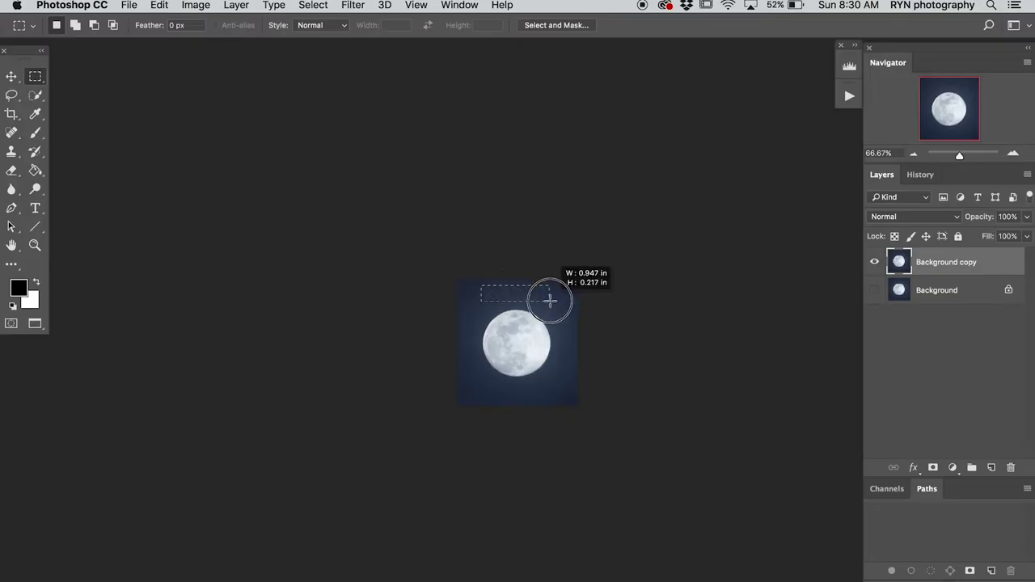
- Grow the sky-patch selection with Select Similar and expand it slightly
left_click(331, 5)
left_click(379, 239)
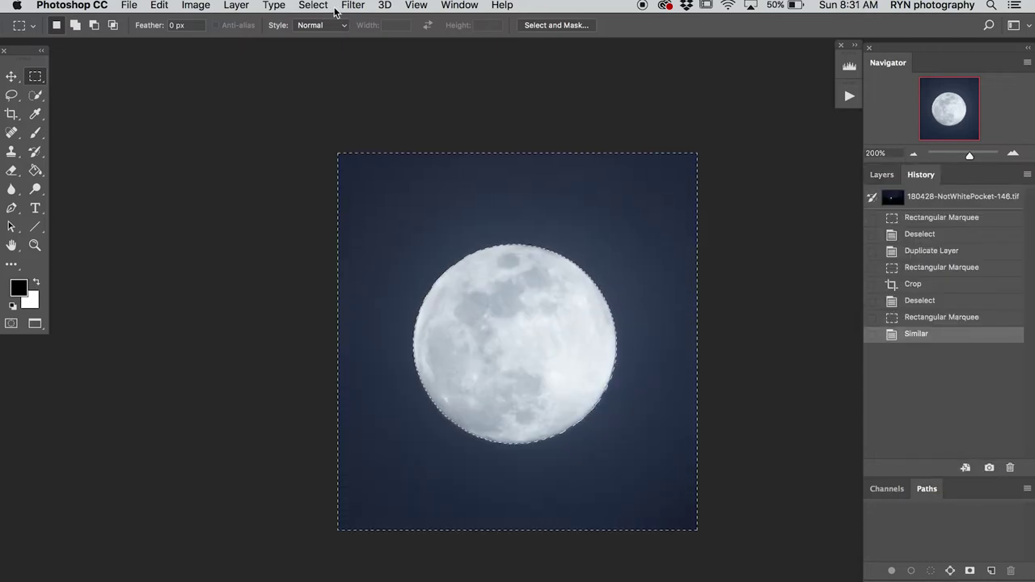
left_click(324, 7)
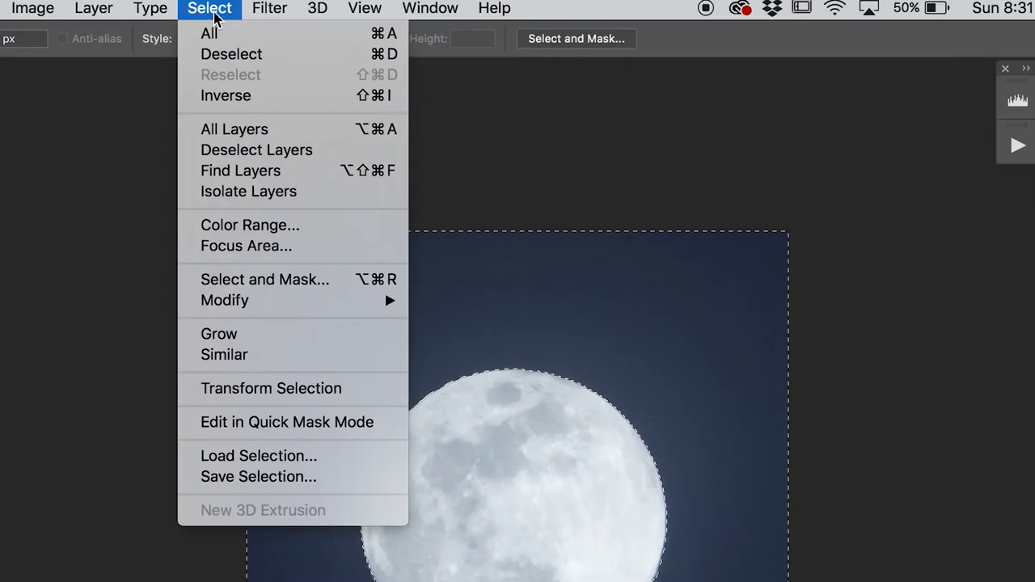
mouse_move(403, 201)
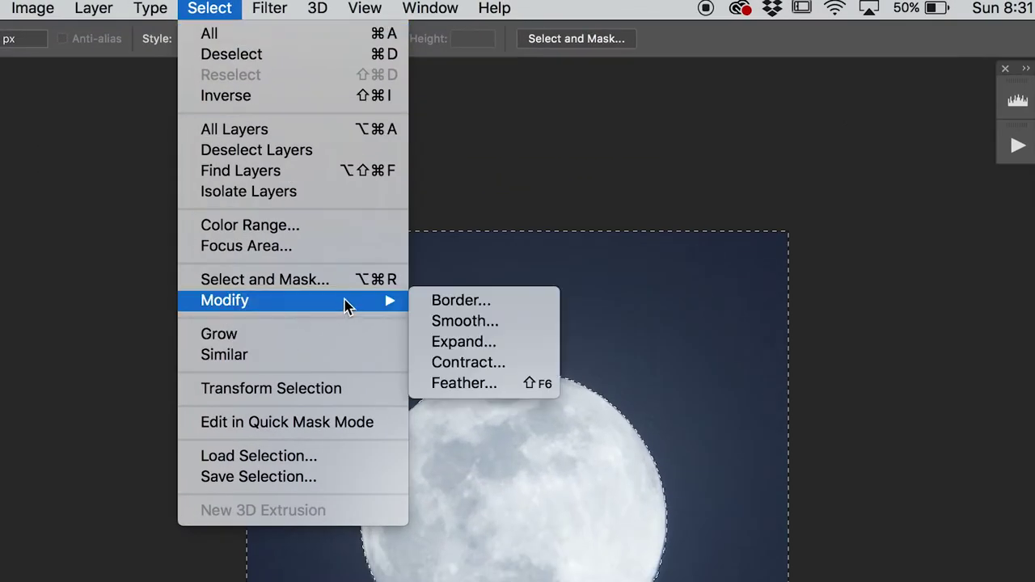
left_click(477, 342)
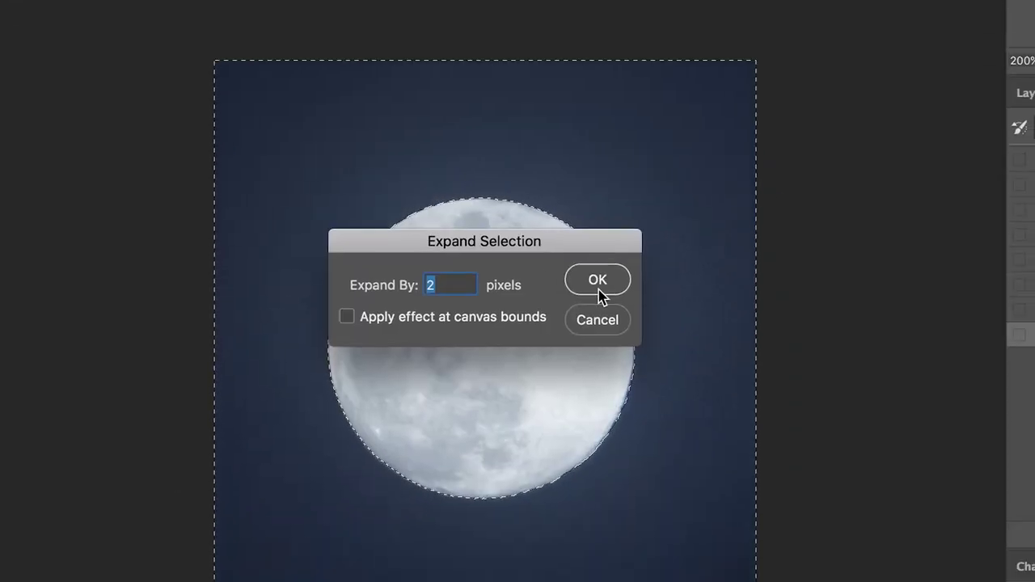
left_click(598, 283)
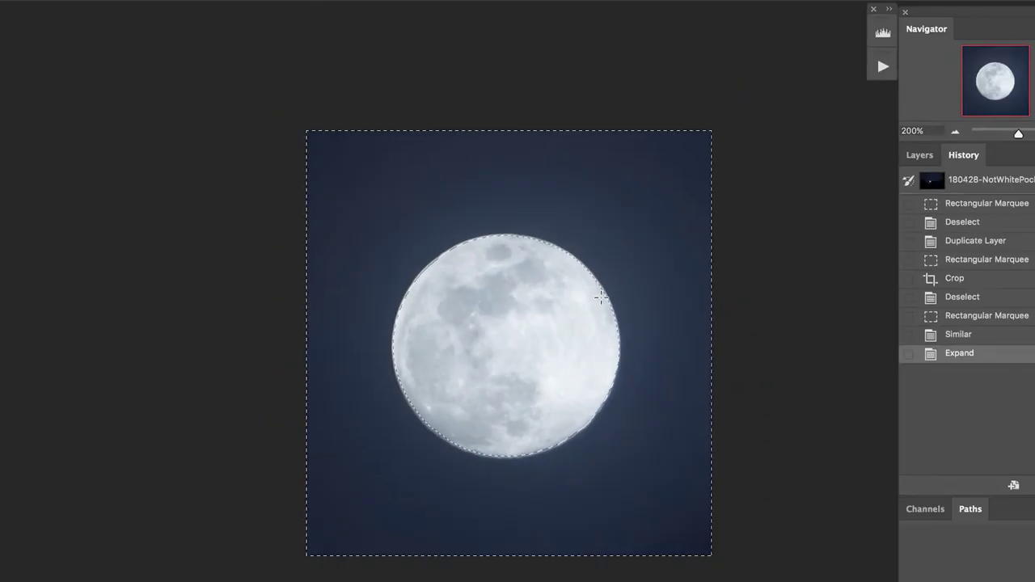
- Check the moon's edge, invert the selection, and add a layer mask isolating the moon
left_click(1013, 156)
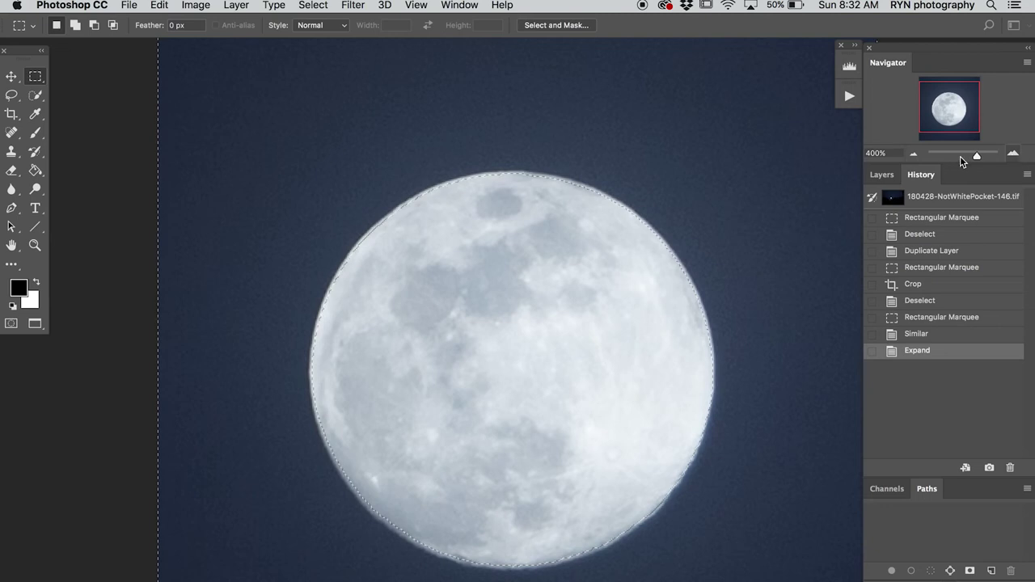
left_click(915, 153)
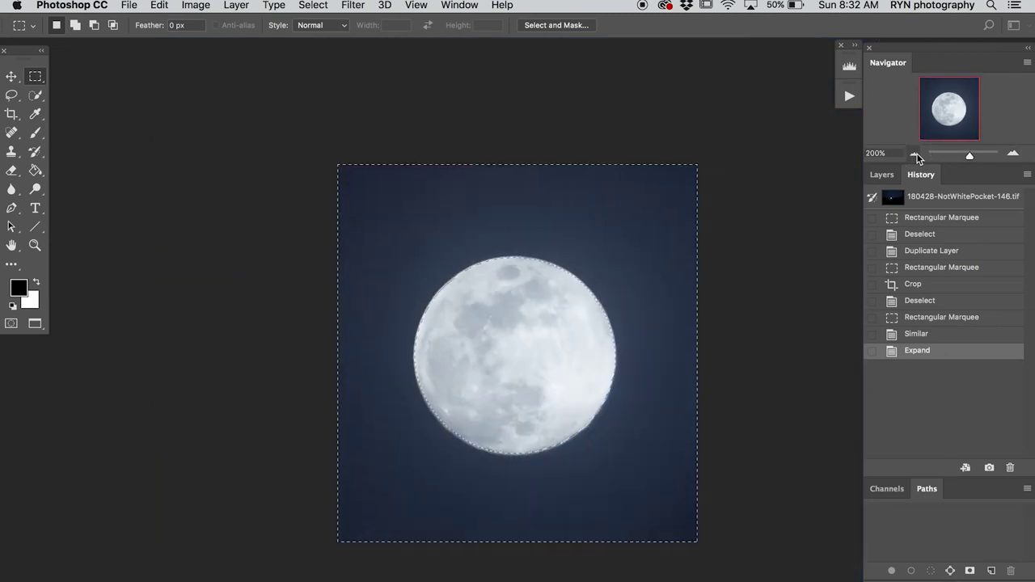
left_click(882, 174)
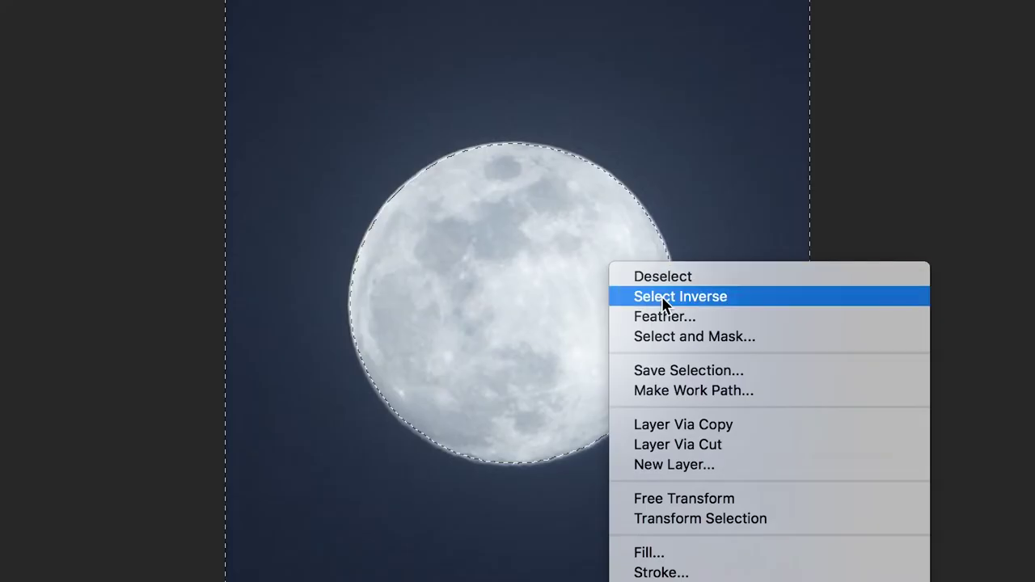
left_click(661, 296)
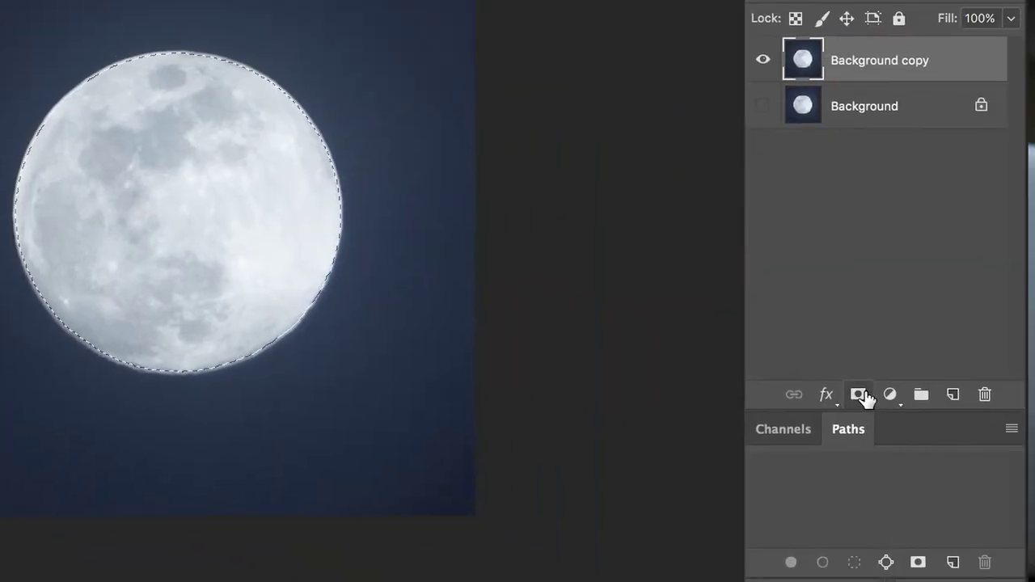
left_click(859, 395)
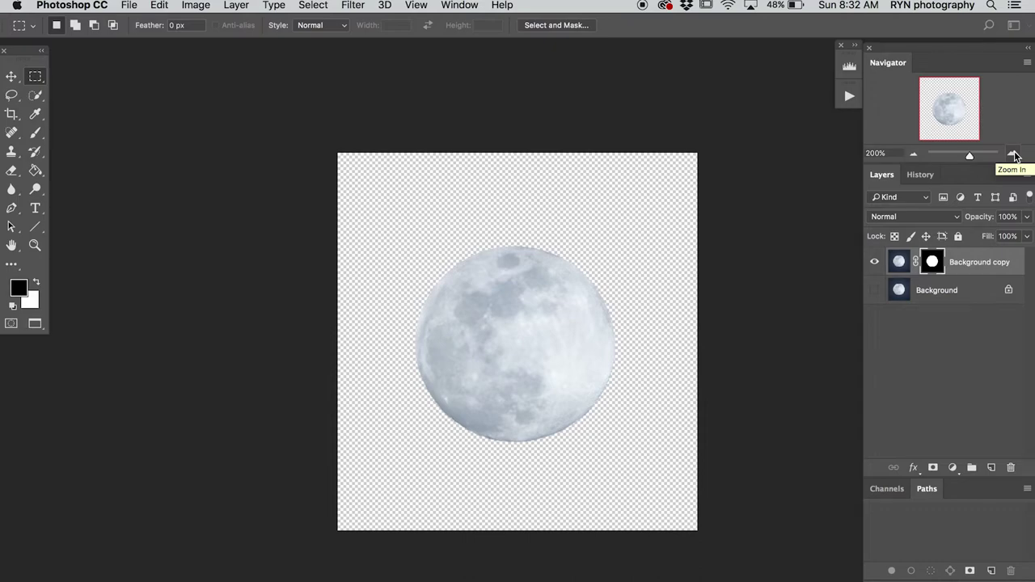
- Drag the masked moon layer into the sandstone cliff photo and begin a free transform
key("f")
left_click(377, 235)
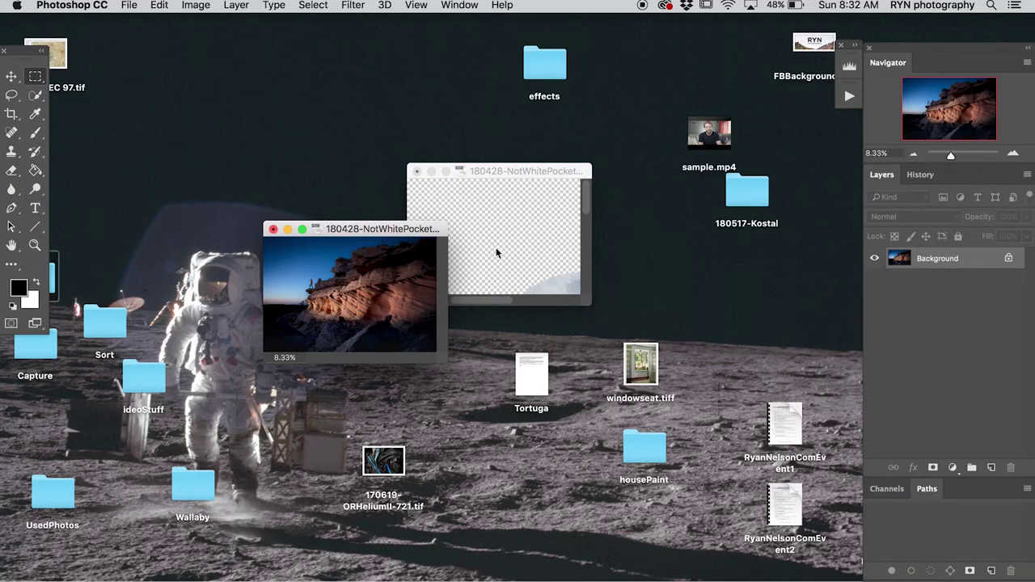
key("v")
left_click(496, 247)
left_click_drag(566, 283, 397, 273)
key("f")
key("super+equal")
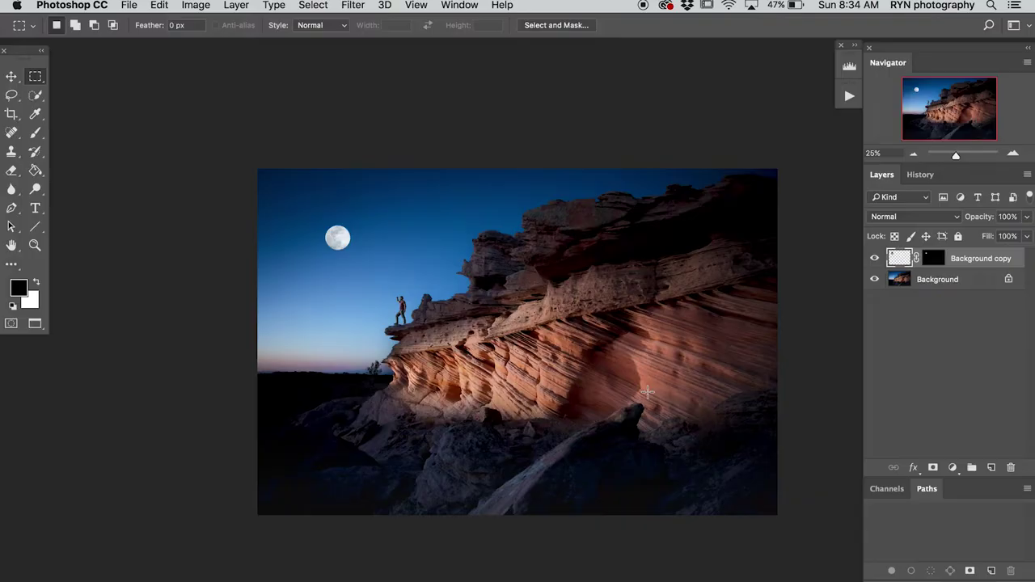
key("super+t")
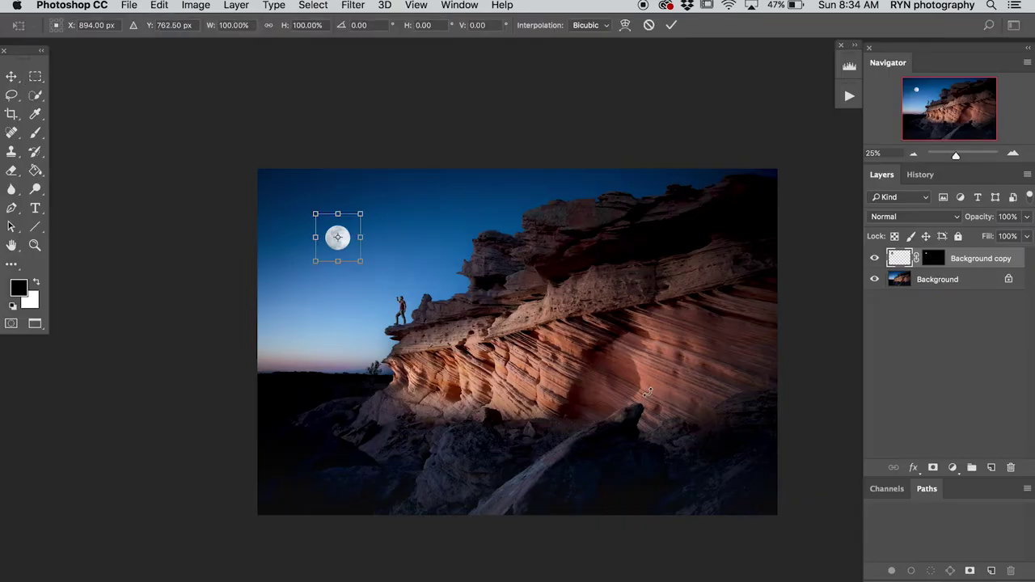
- Enlarge the moon to about 1023% in the upper-left sky, commit it, and select the Brush tool
left_click_drag(364, 258, 787, 575)
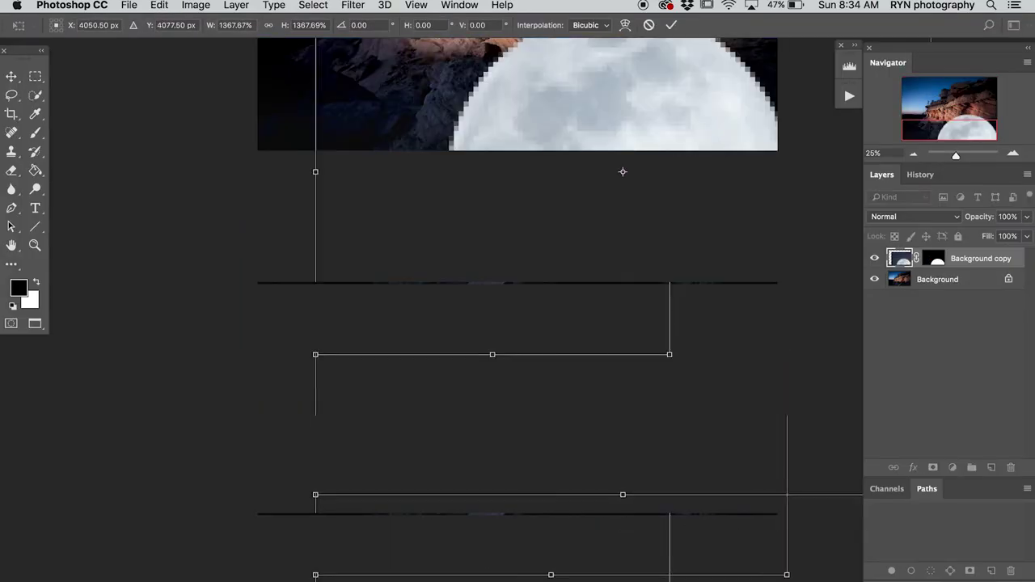
left_click_drag(954, 131, 954, 123)
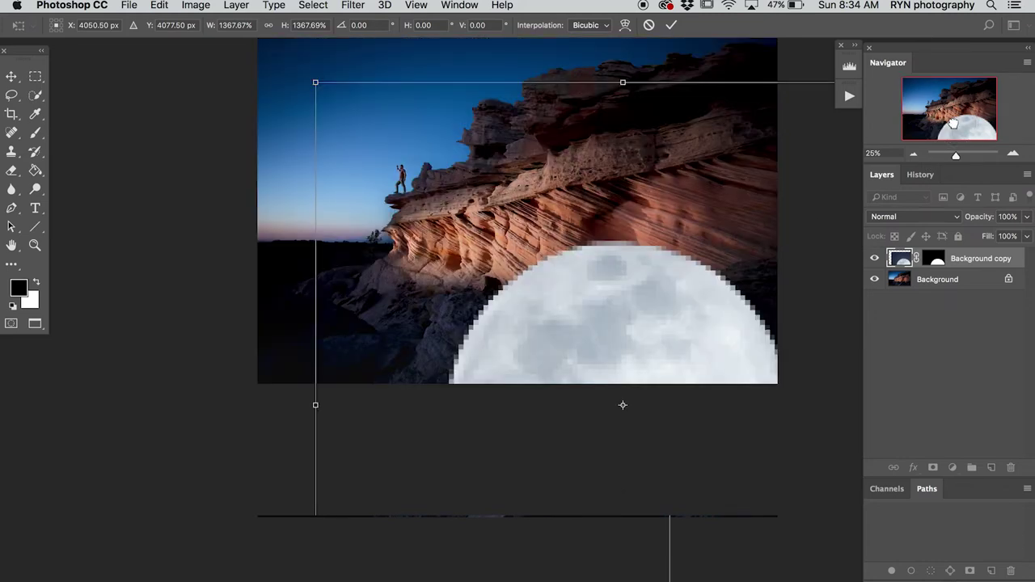
left_click_drag(683, 323, 540, 147)
left_click_drag(787, 554, 694, 453)
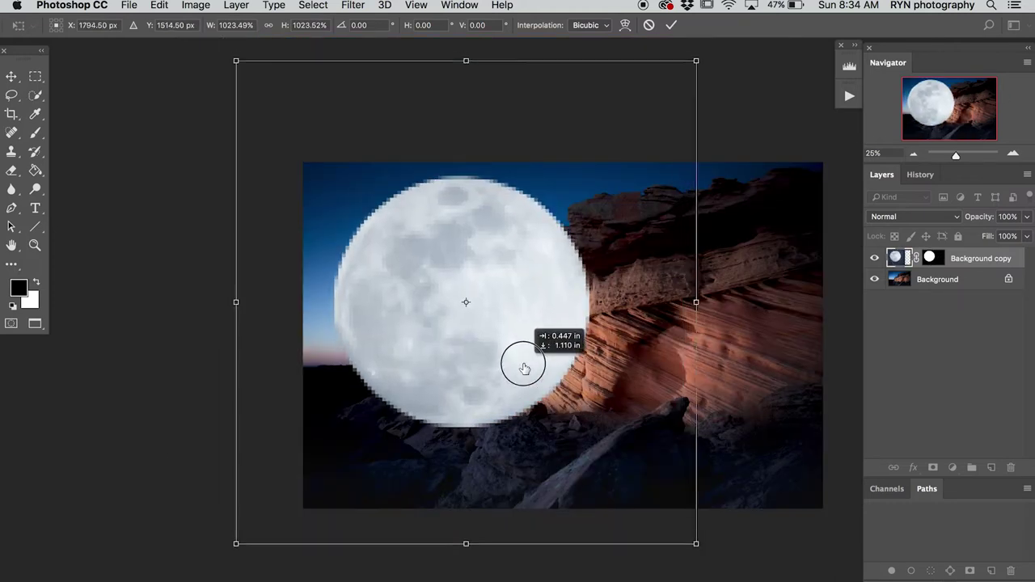
left_click_drag(526, 364, 508, 360)
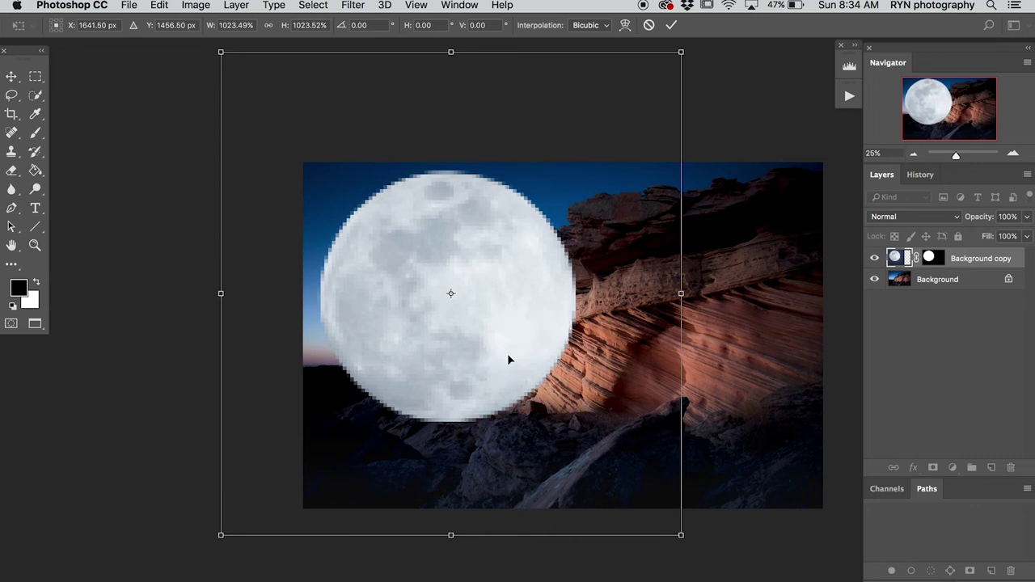
key("Return")
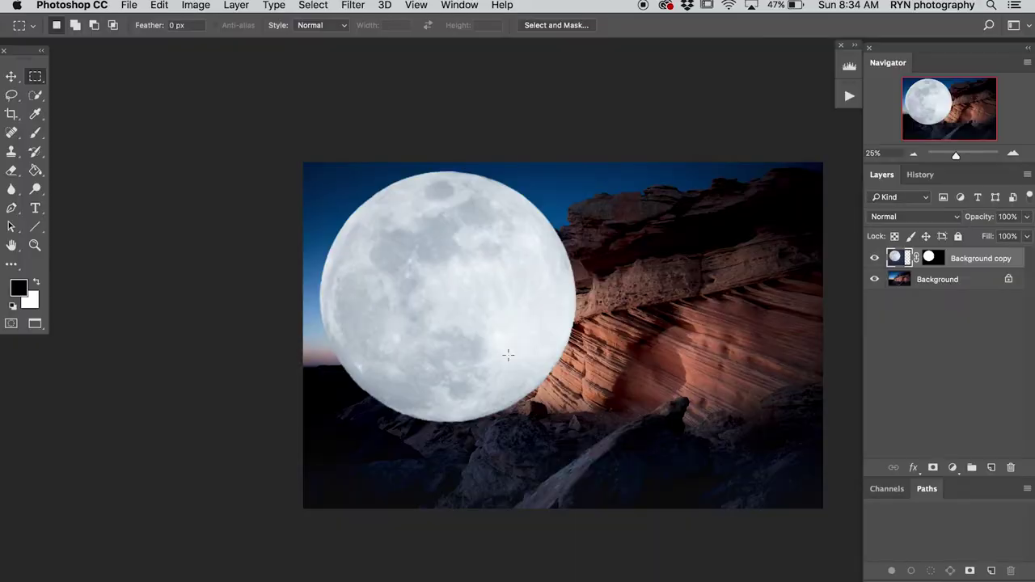
key("b")
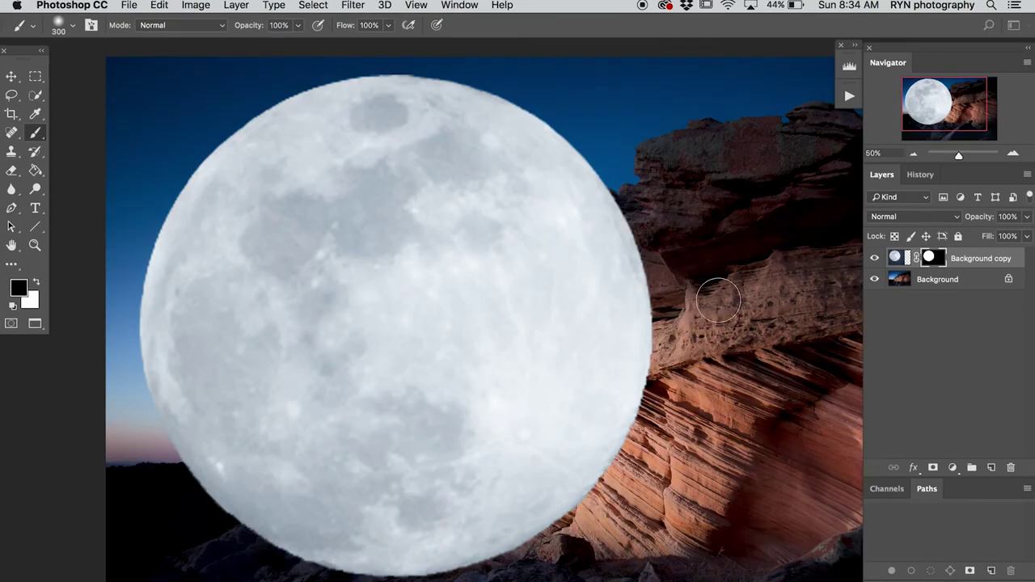
- Paint black over the cliff on the moon mask, then paint white back along its edge
mouse_move(491, 368)
left_mouse_down()
mouse_move(388, 330)
mouse_move(469, 377)
mouse_move(427, 541)
mouse_move(364, 486)
left_mouse_up()
key("bracketleft")
key("bracketleft")
key("bracketleft")
key("bracketleft")
key("x")
mouse_move(311, 439)
left_mouse_down()
mouse_move(294, 539)
mouse_move(370, 412)
mouse_move(296, 477)
mouse_move(356, 409)
left_mouse_up()
key("bracketright")
key("bracketright")
key("bracketright")
mouse_move(337, 351)
left_mouse_down()
mouse_move(518, 194)
mouse_move(498, 270)
mouse_move(410, 313)
mouse_move(462, 295)
mouse_move(550, 191)
left_mouse_up()
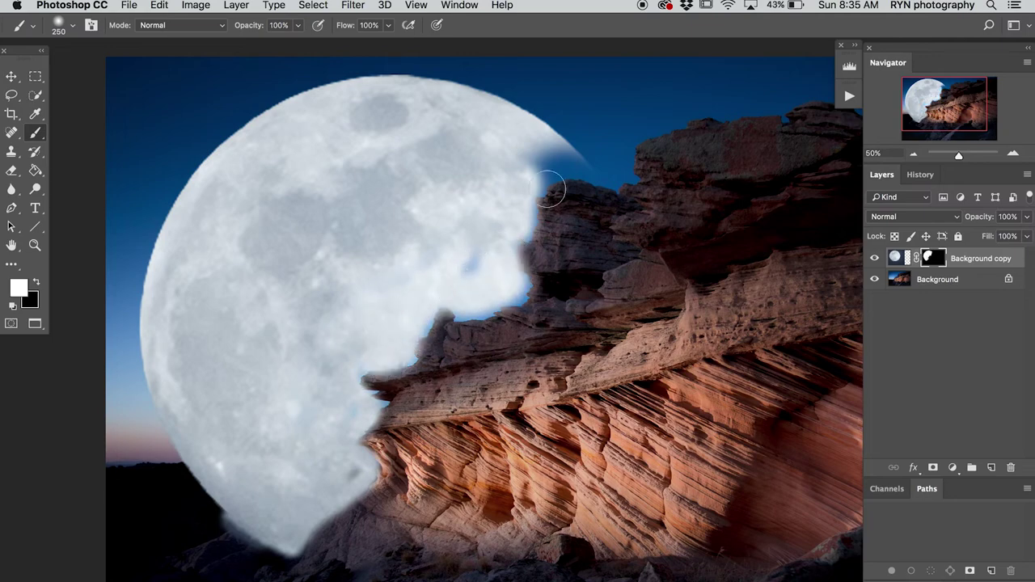
- Fill the notches by the cliff and refine the moon's mask along the rock ledge
scroll(550, 191, "up", 5)
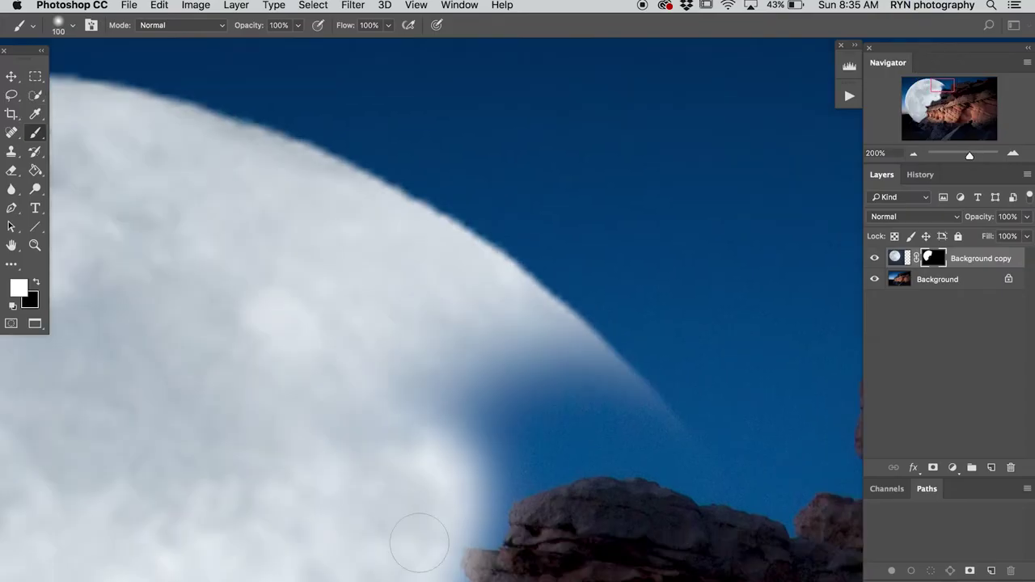
left_click_drag(415, 543, 509, 377)
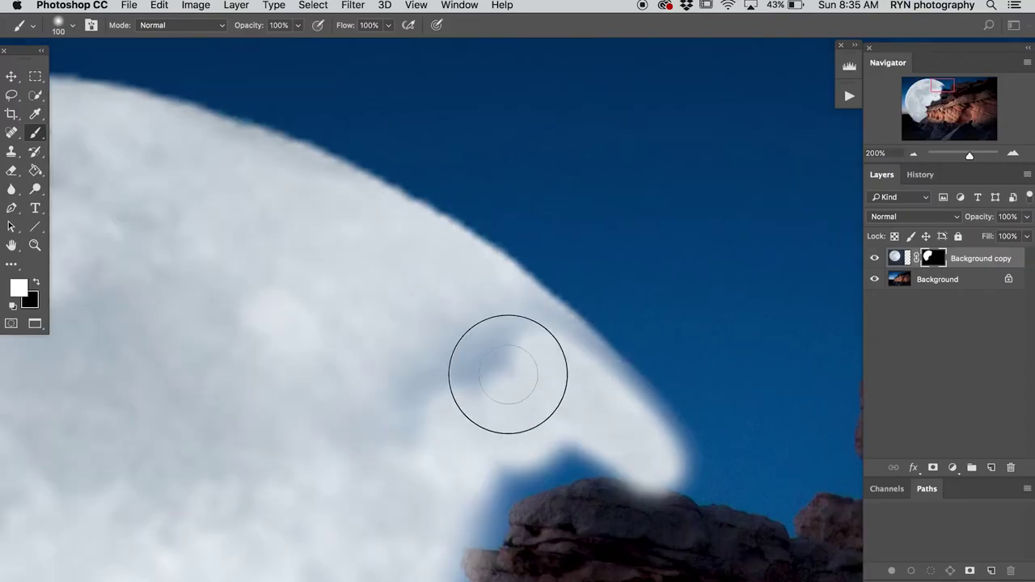
mouse_move(457, 505)
left_mouse_down()
mouse_move(616, 463)
mouse_move(671, 502)
left_mouse_up()
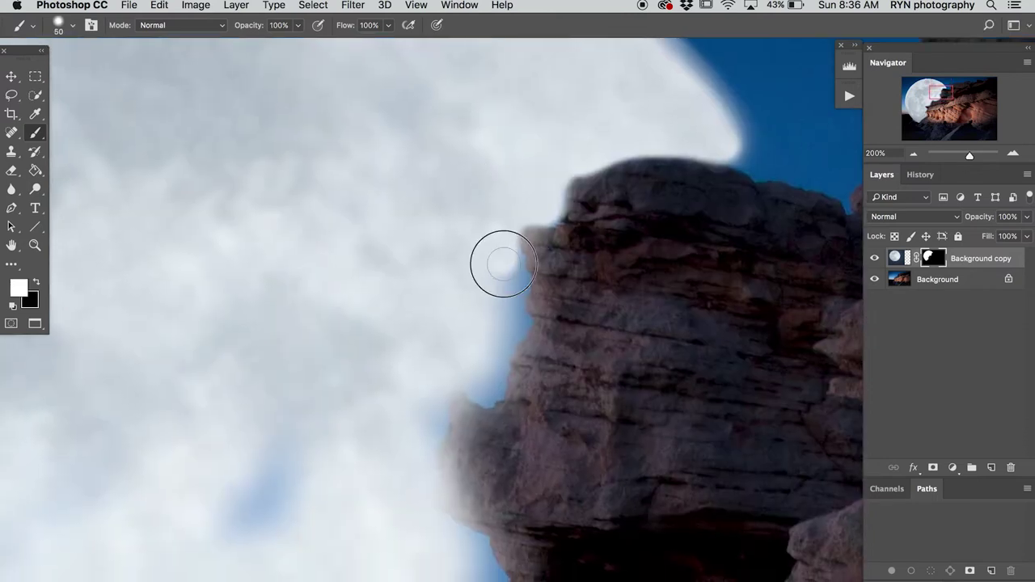
left_click_drag(502, 261, 491, 225)
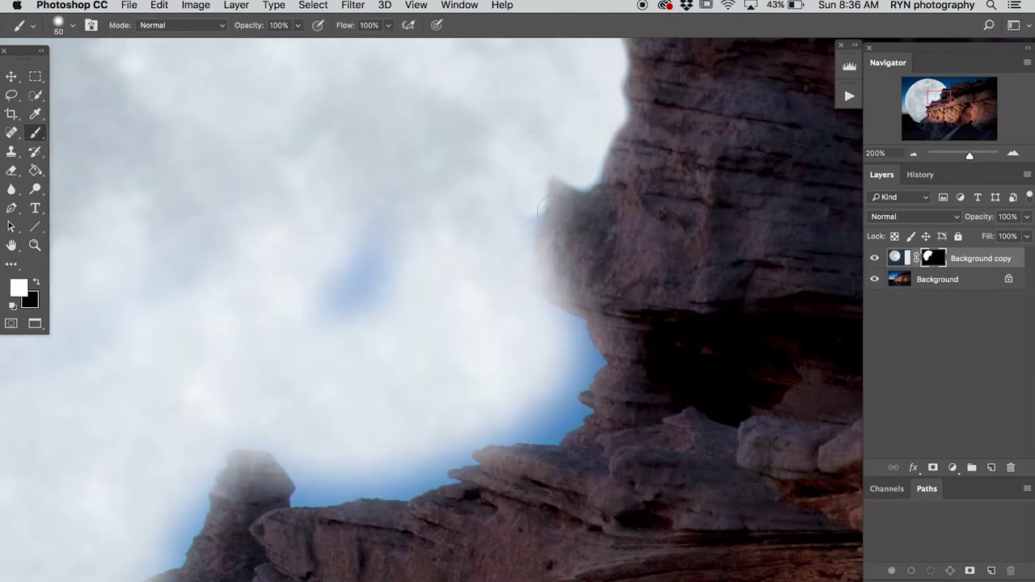
mouse_move(550, 186)
left_mouse_down()
mouse_move(612, 199)
mouse_move(642, 255)
mouse_move(534, 207)
mouse_move(586, 353)
mouse_move(517, 437)
left_mouse_up()
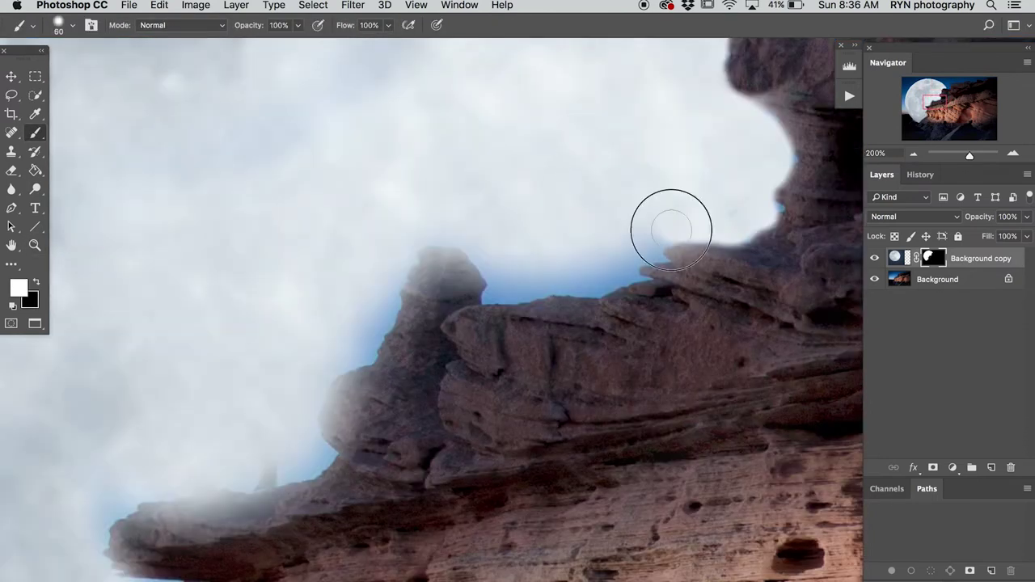
left_click_drag(671, 219, 331, 359)
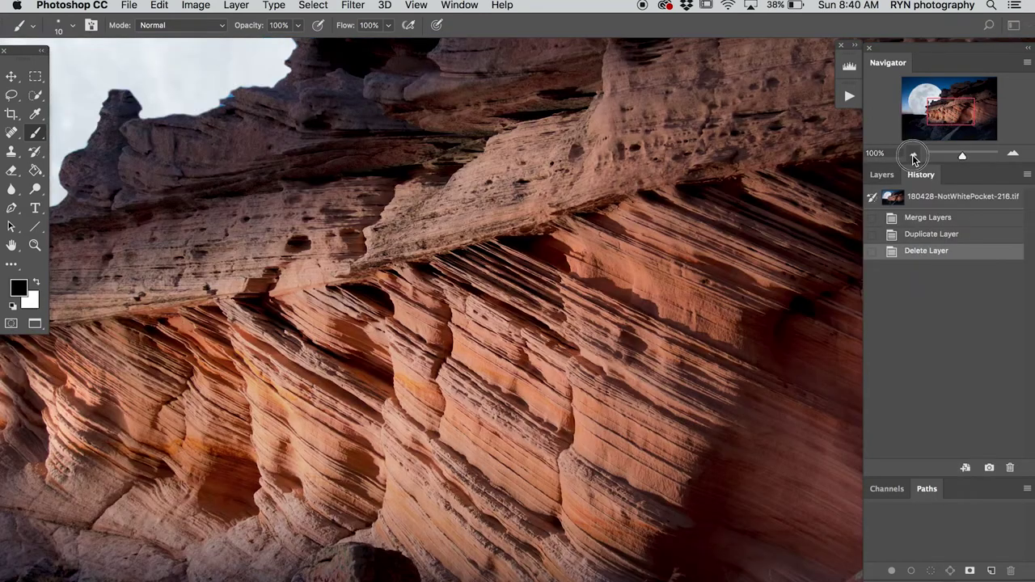
- Open the Lens Flare filter from Filter > Render
left_click(913, 155)
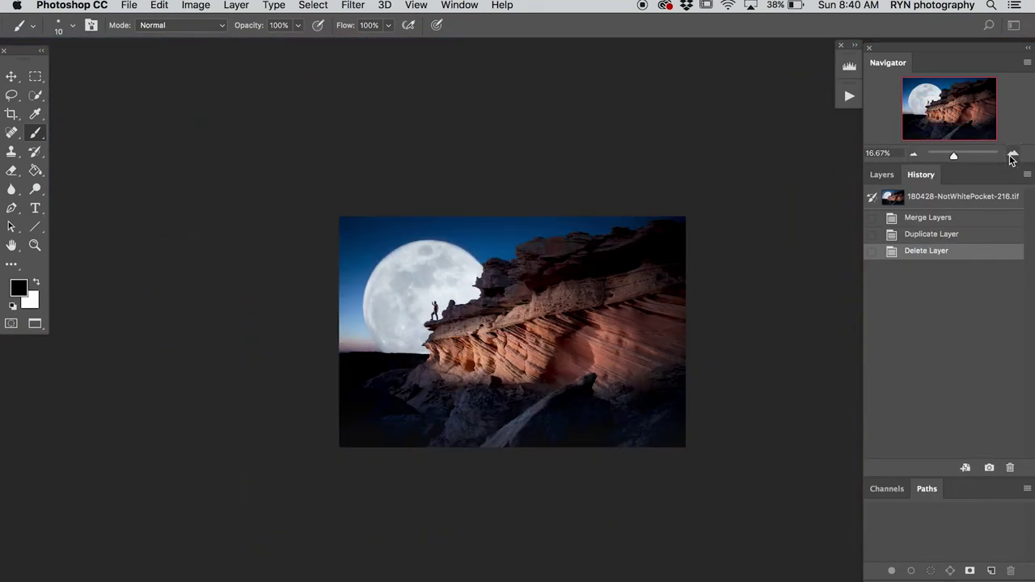
left_click(1011, 155)
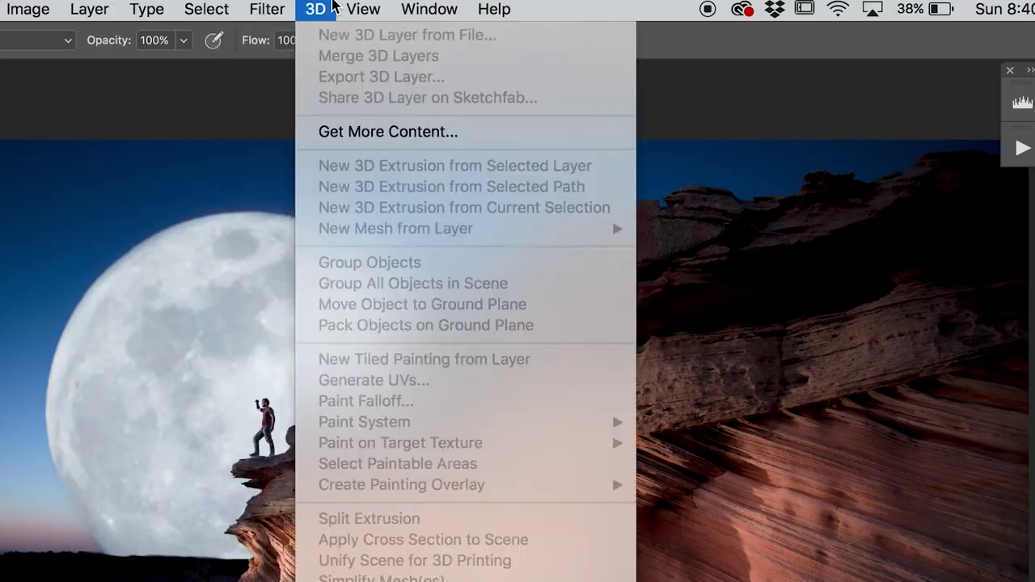
mouse_move(288, 10)
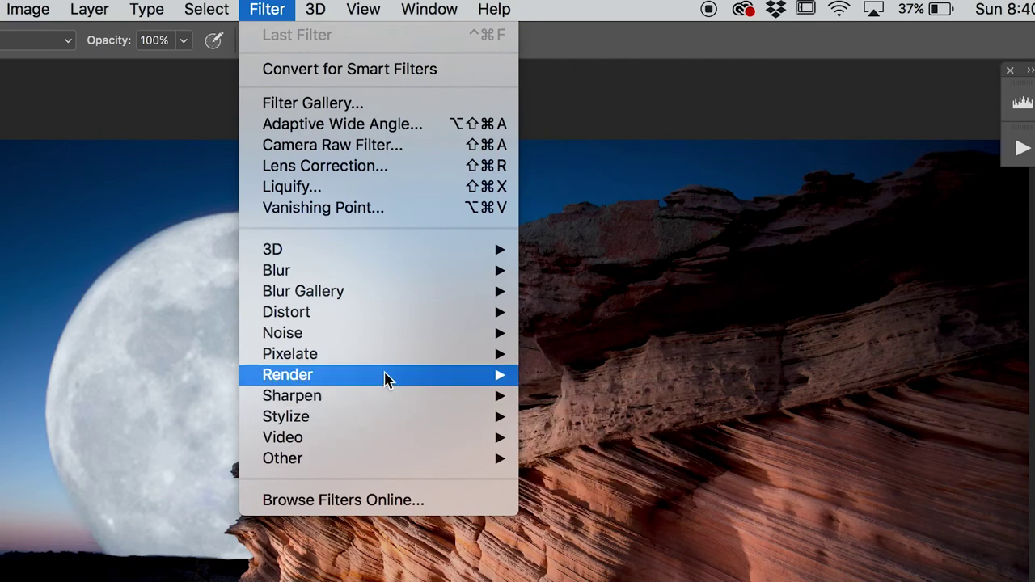
mouse_move(448, 386)
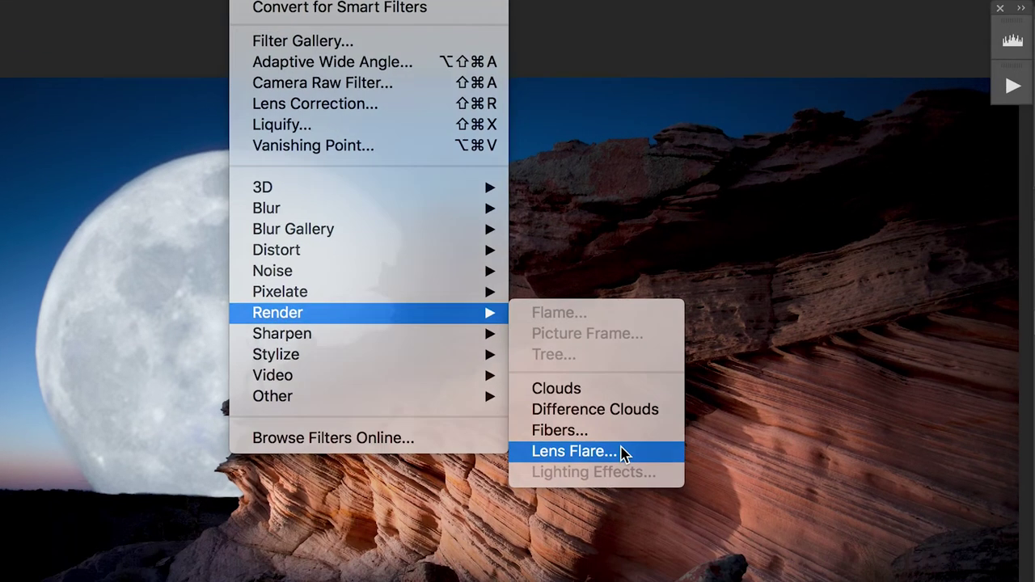
left_click(628, 515)
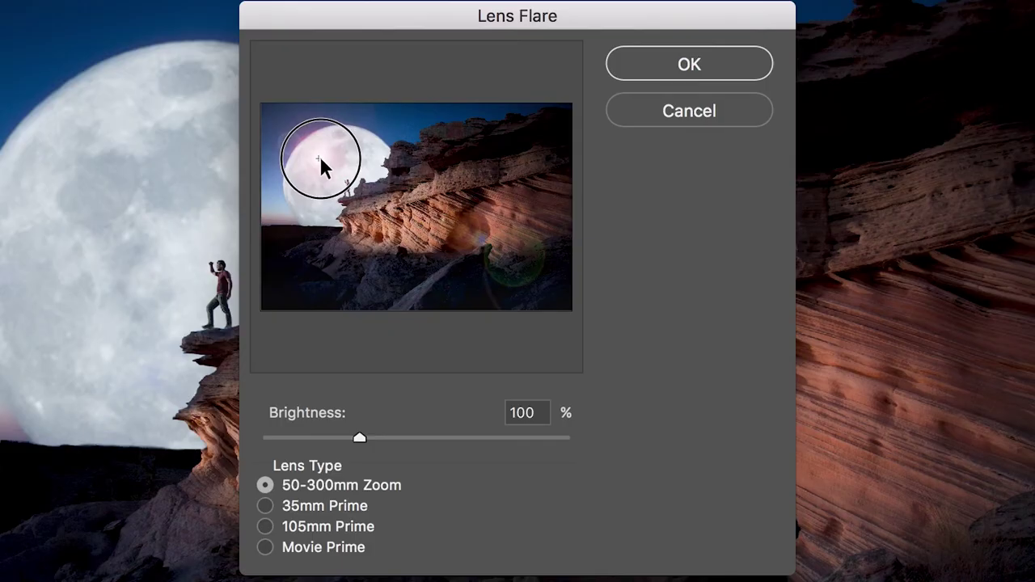
- Position the flare centre, set Brightness to 157% with 50-300mm Zoom, and apply it
mouse_move(320, 155)
left_mouse_down()
mouse_move(367, 182)
mouse_move(314, 161)
left_mouse_up()
left_click(396, 437)
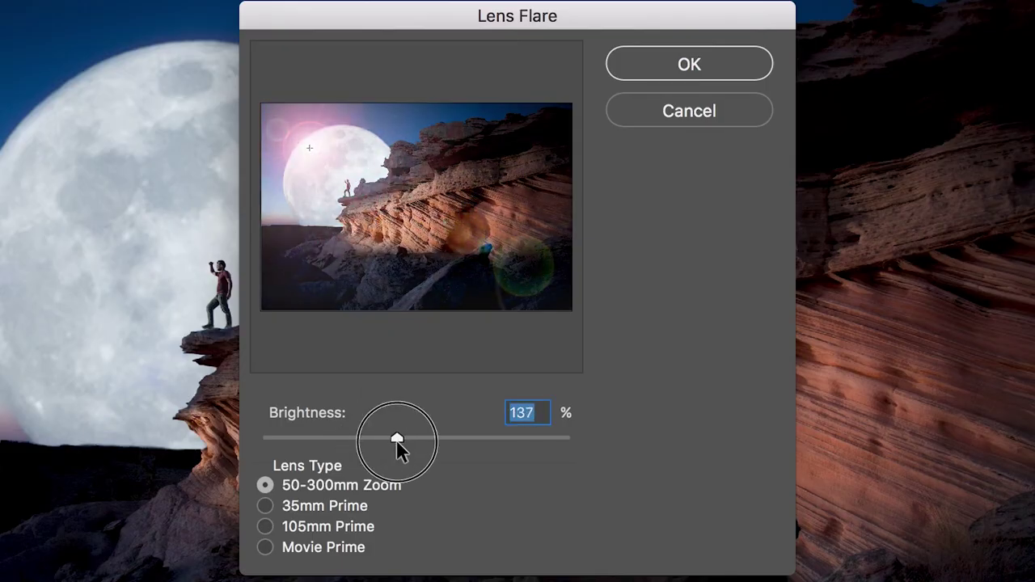
mouse_move(401, 439)
left_mouse_down()
mouse_move(384, 439)
mouse_move(405, 438)
left_mouse_up()
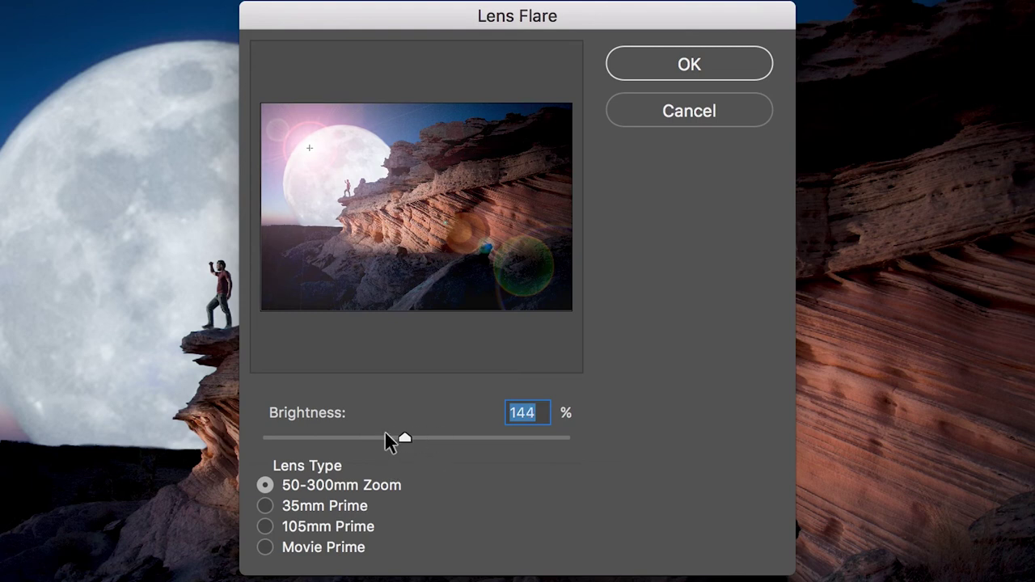
left_click_drag(405, 438, 417, 438)
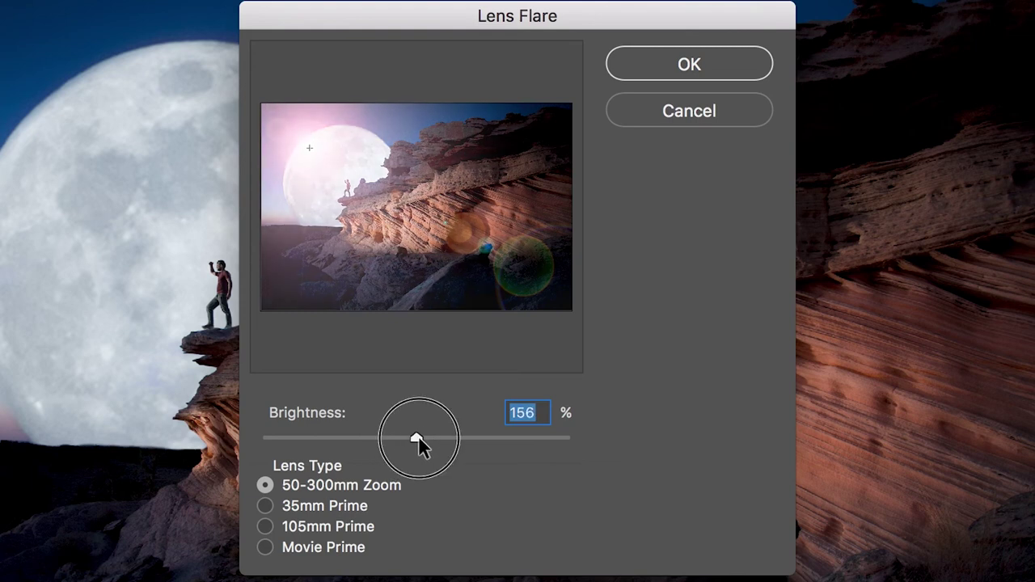
left_click(678, 72)
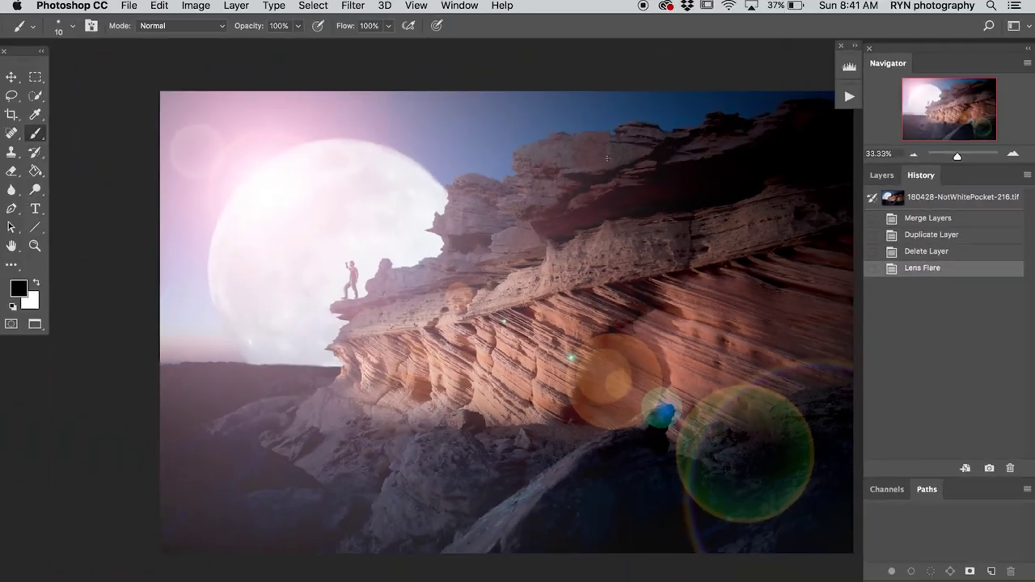
- Fade the flared layer's opacity to 64% in the Layers panel
left_click(881, 174)
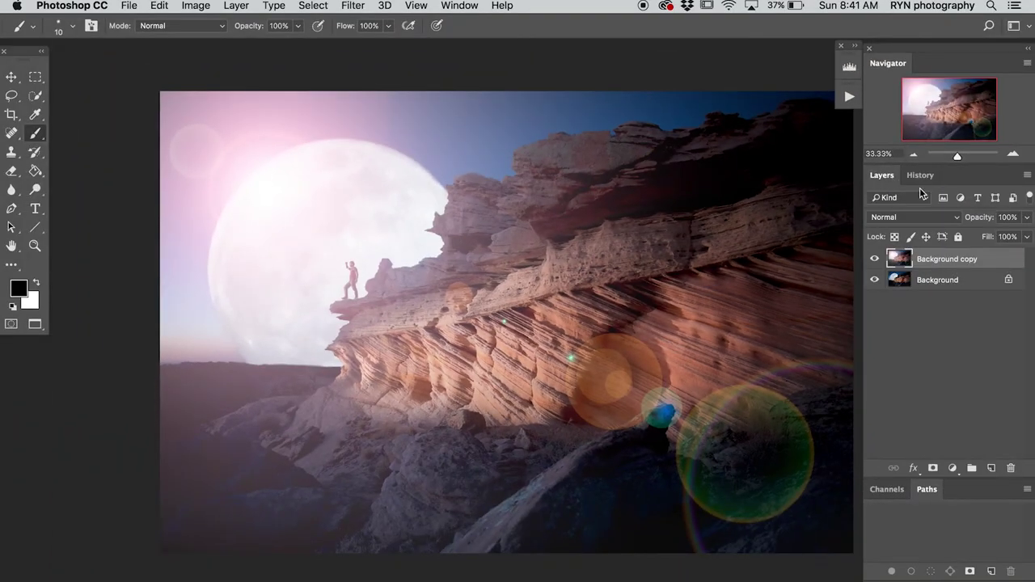
left_click(989, 220)
left_click_drag(944, 209, 973, 227)
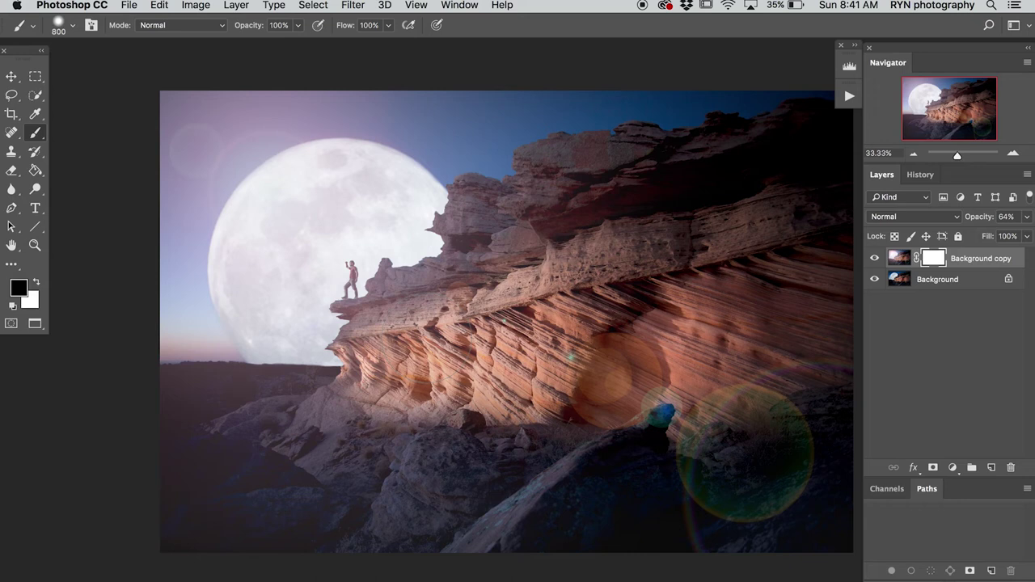
- Paint the flare layer's mask black at 20% brush opacity over the rocks
mouse_move(441, 321)
left_mouse_down()
mouse_move(381, 266)
mouse_move(393, 358)
mouse_move(486, 340)
left_mouse_up()
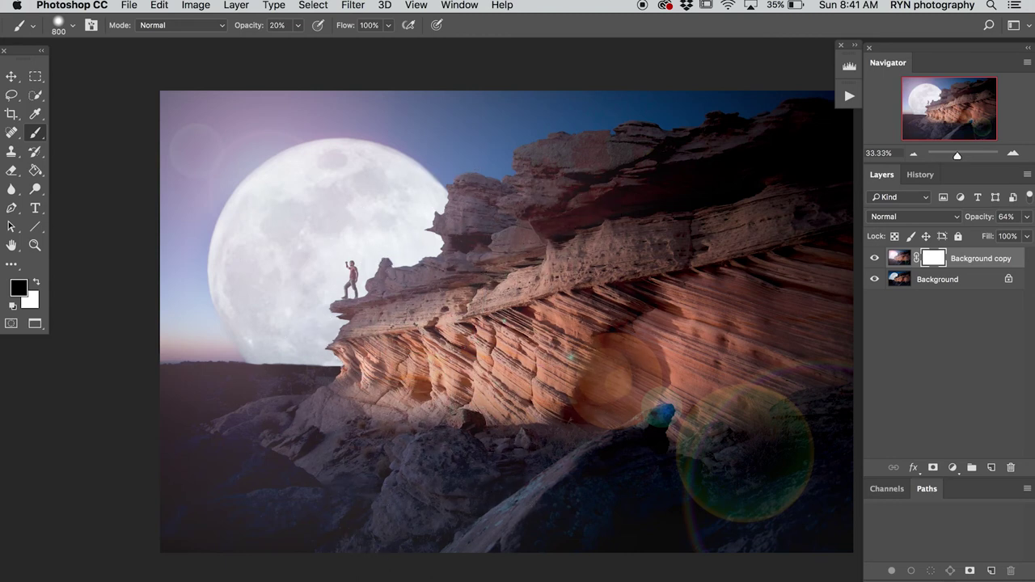
left_click_drag(355, 344, 324, 370)
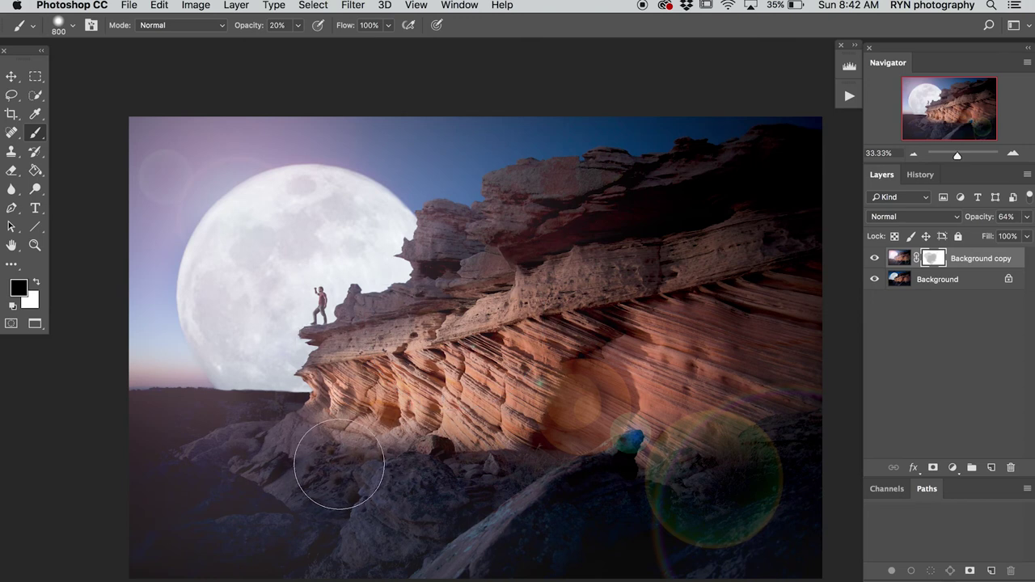
left_click(914, 154)
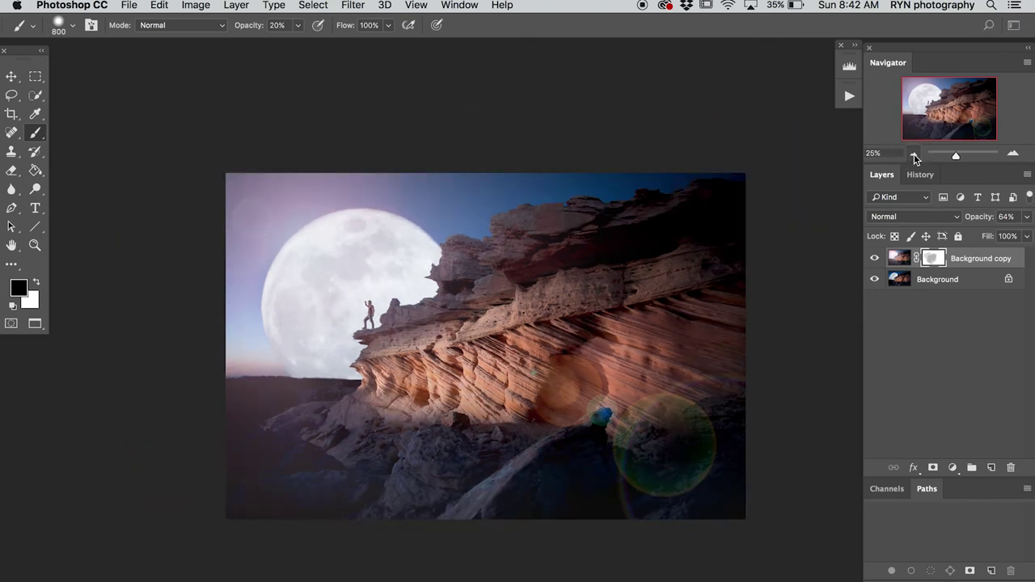